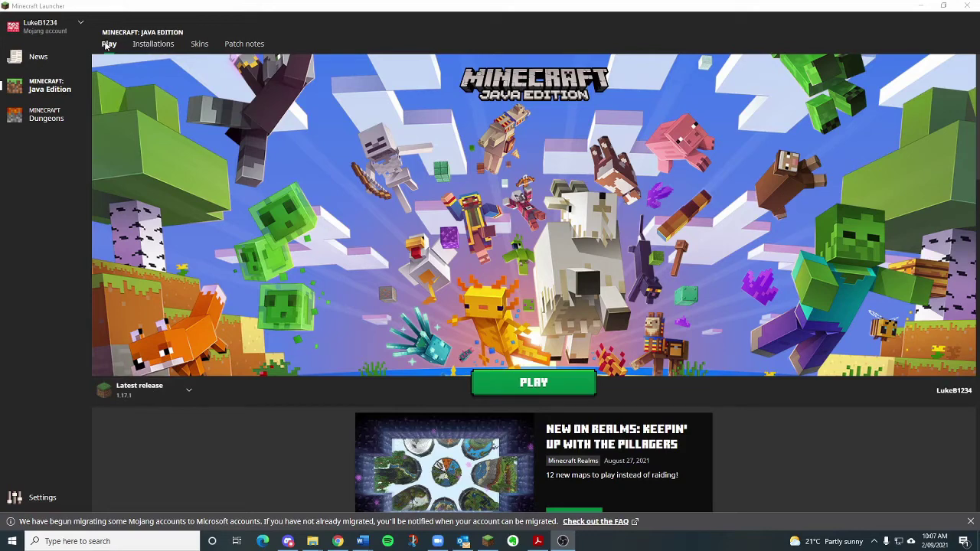
Step: Create a new installation named "Version 1.16.5" that uses release 1.16.5
click(155, 46)
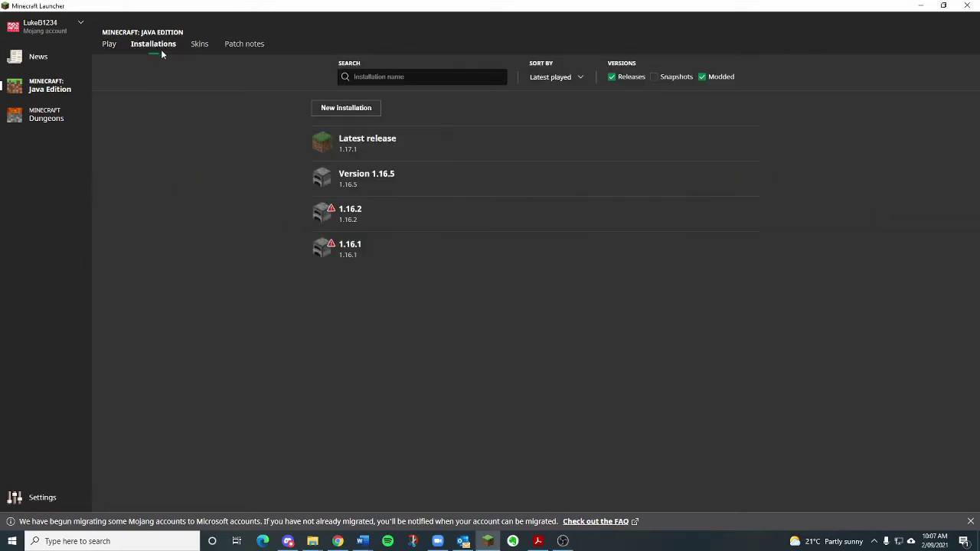
click(343, 110)
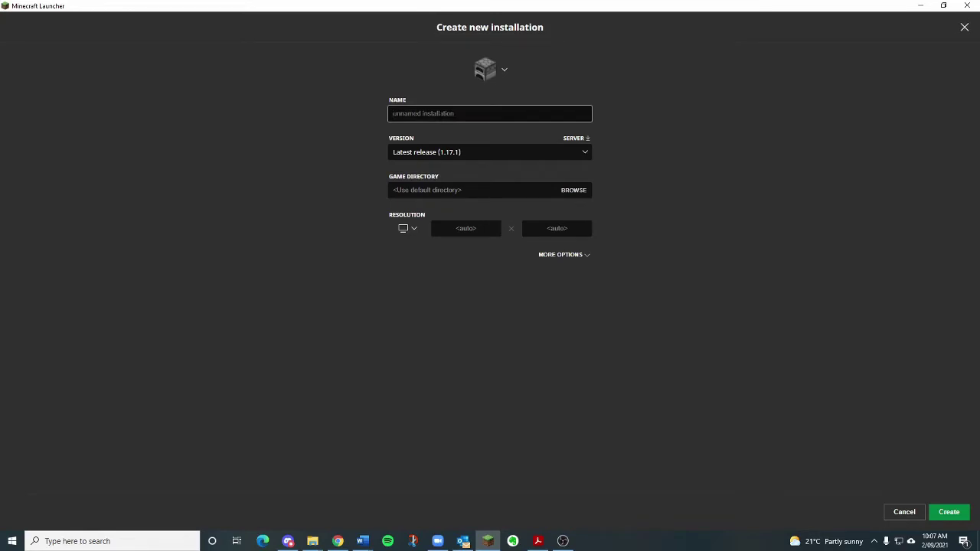
text(Version 1 )
text(16.5)
click(408, 155)
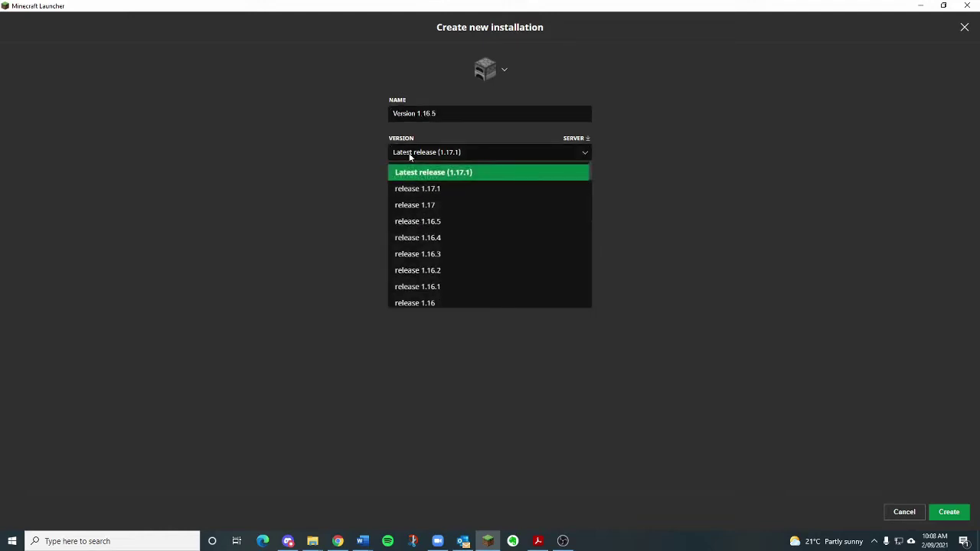
click(426, 222)
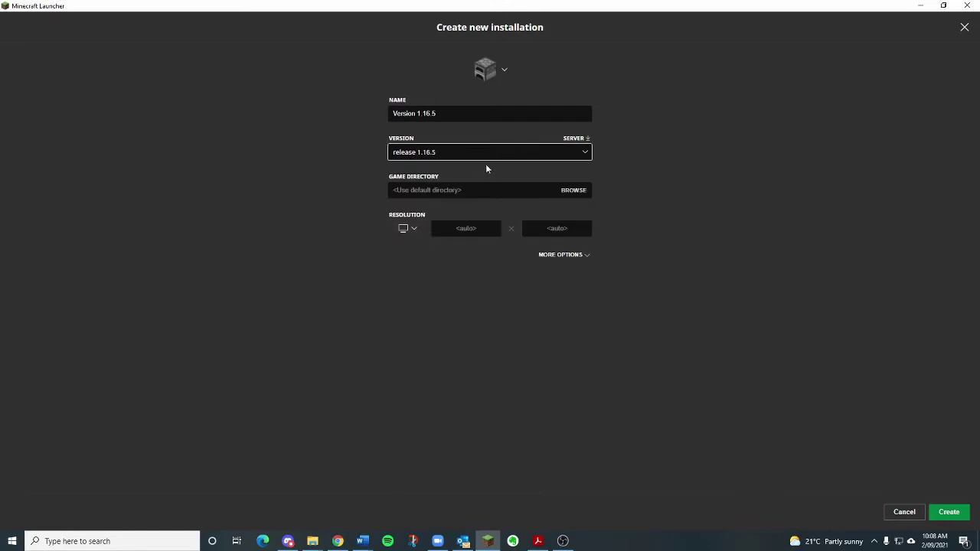
click(948, 511)
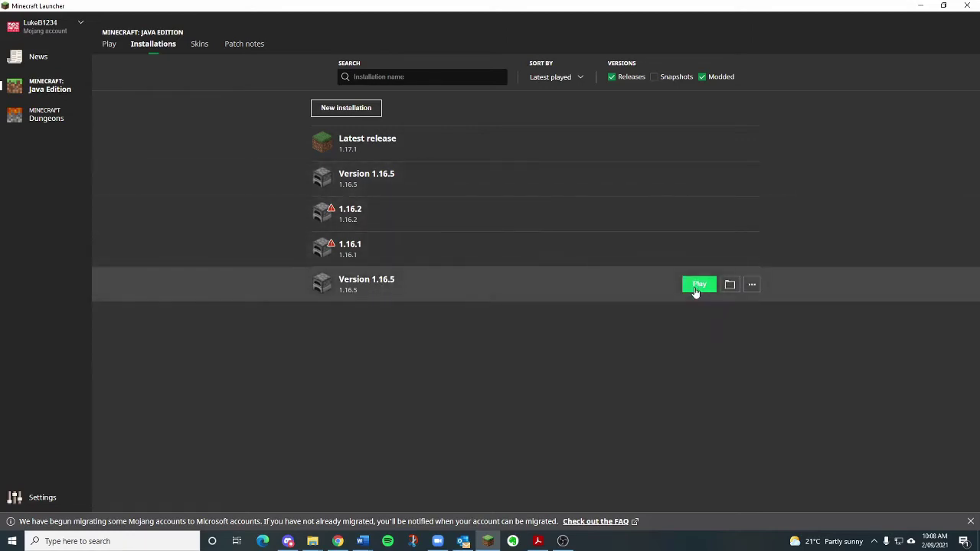
Step: Select the Latest release (1.17.1) installation and launch the game
click(108, 45)
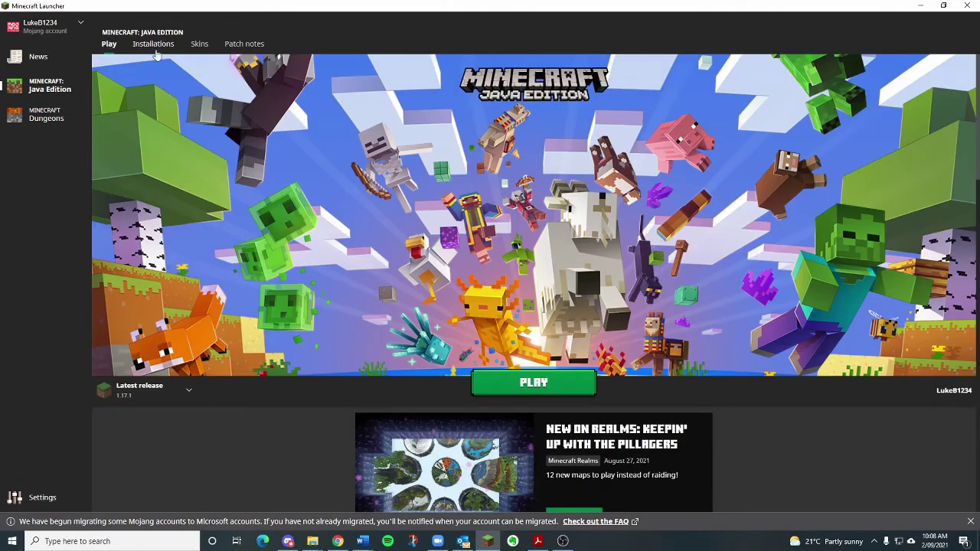
click(126, 393)
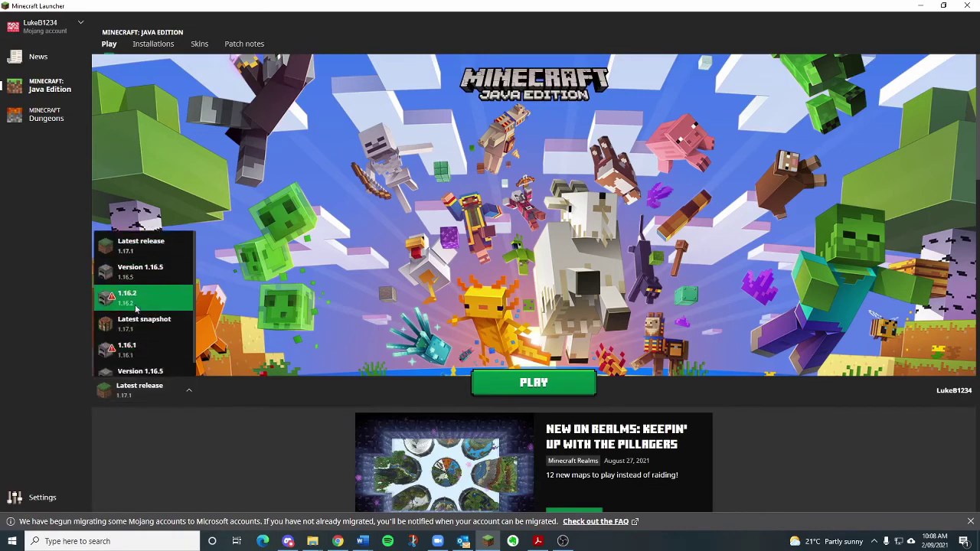
click(163, 245)
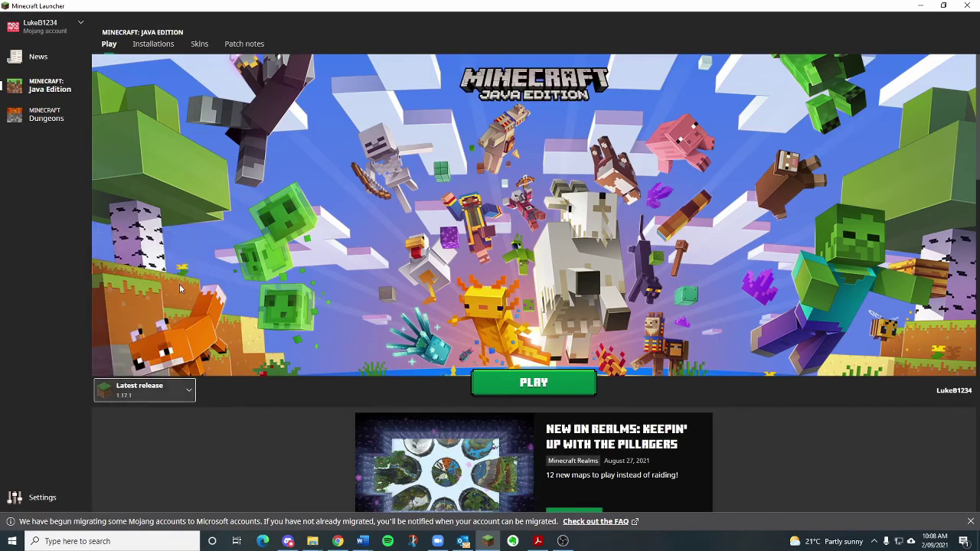
click(520, 385)
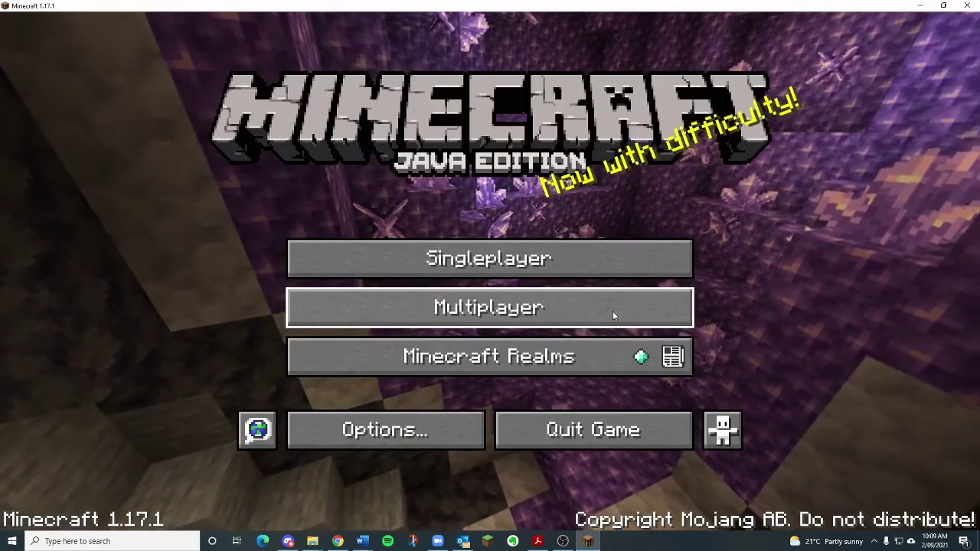
Step: Start adding a new multiplayer server and name it "Legend Land Backup"
click(612, 314)
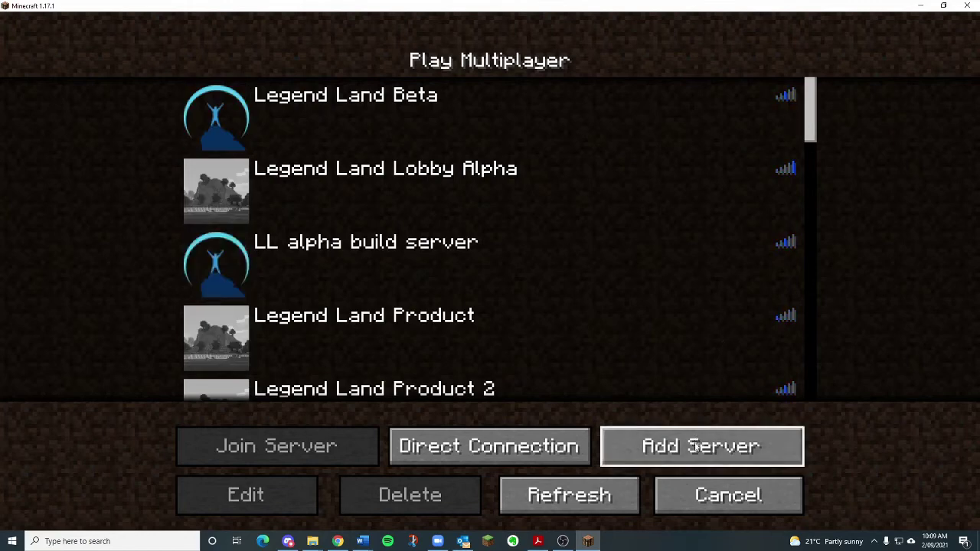
click(667, 447)
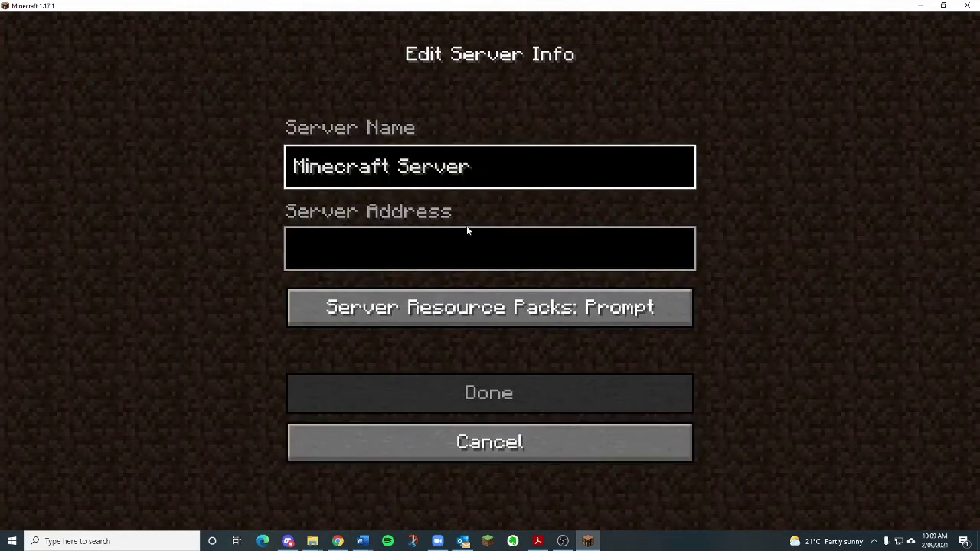
key(BackSpace)
key(BackSpace)
key(BackSpace)
key(BackSpace)
key(BackSpace)
key(BackSpace)
key(BackSpace)
key(BackSpace)
key(BackSpace)
key(BackSpace)
key(BackSpace)
key(BackSpace)
key(BackSpace)
key(BackSpace)
key(BackSpace)
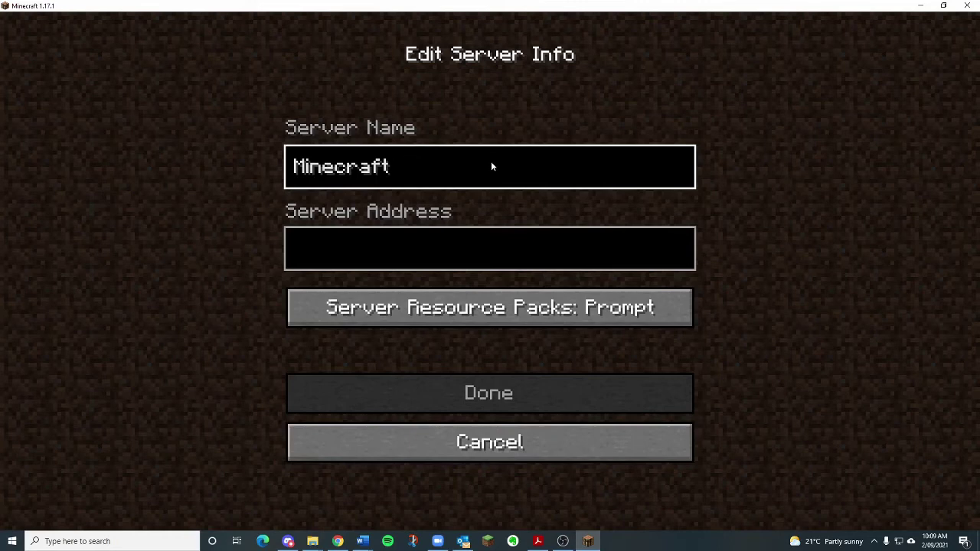
text(Leg)
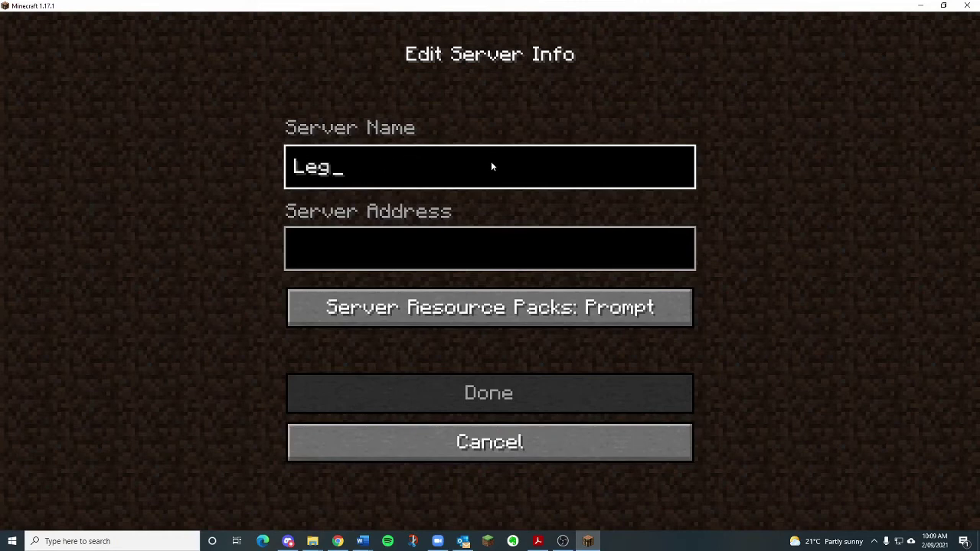
text(end Land Backup)
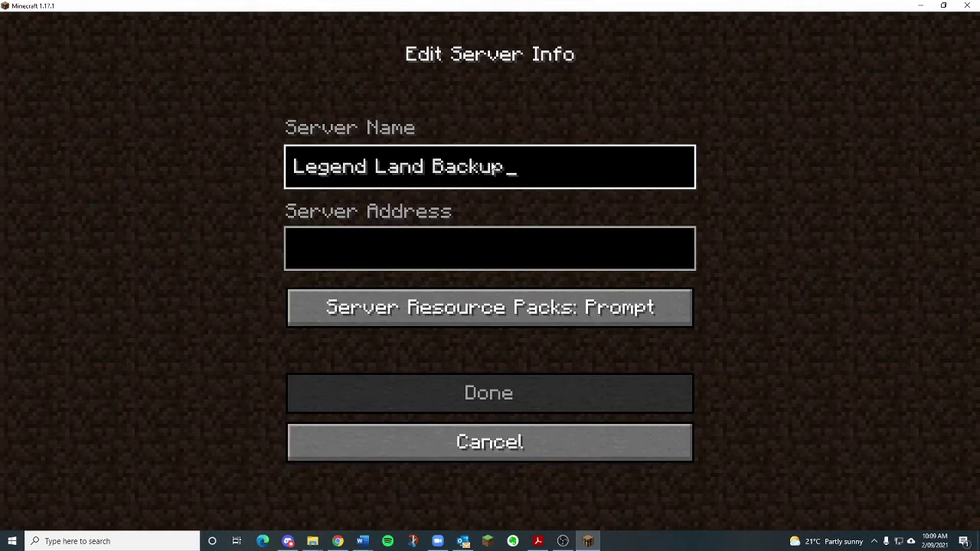
Step: Set the new server's address to "Example", save it and locate its entry in the multiplayer server list
key(Tab)
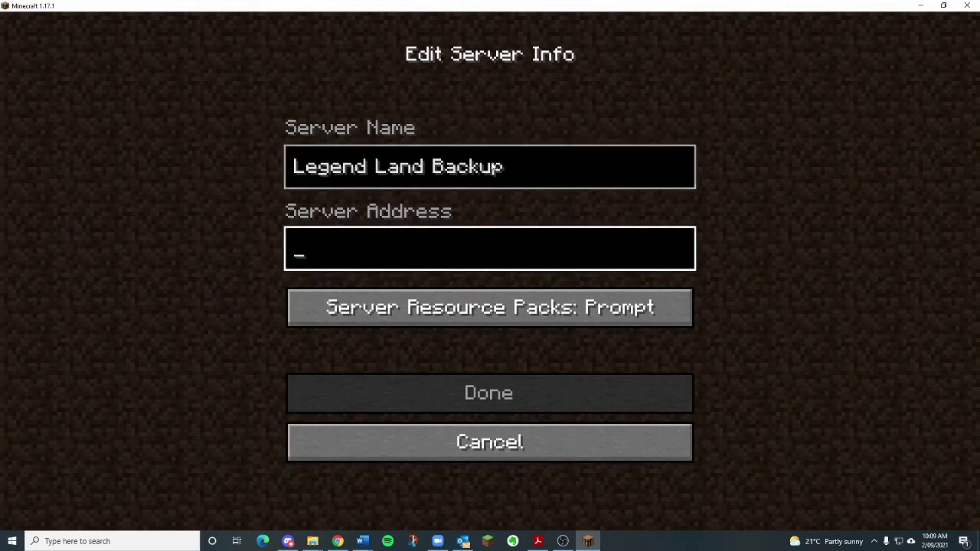
text(Example)
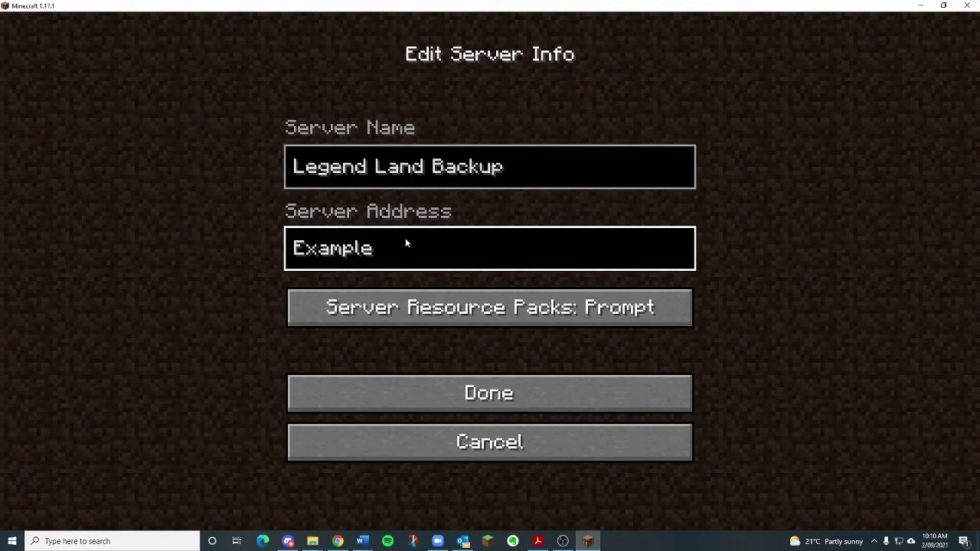
click(442, 382)
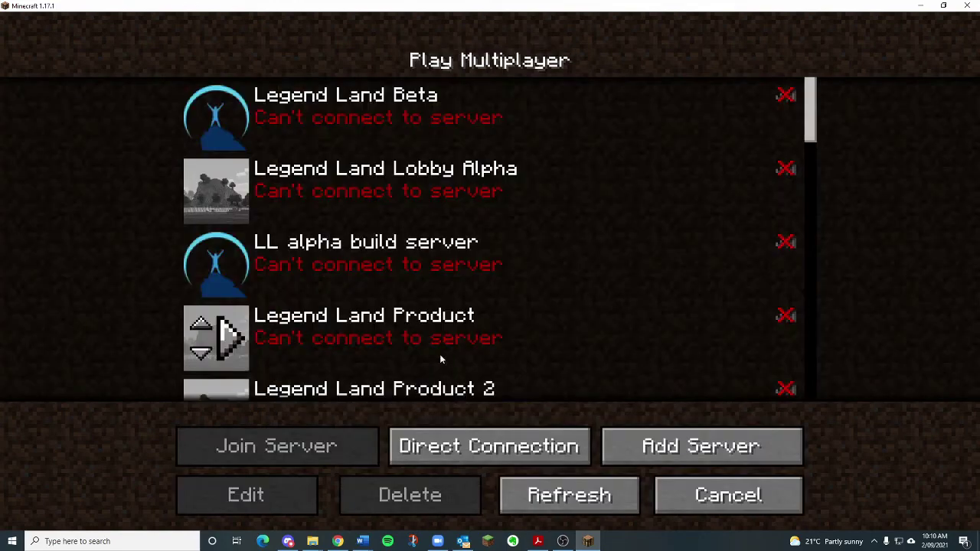
scroll(442, 333, down, 20)
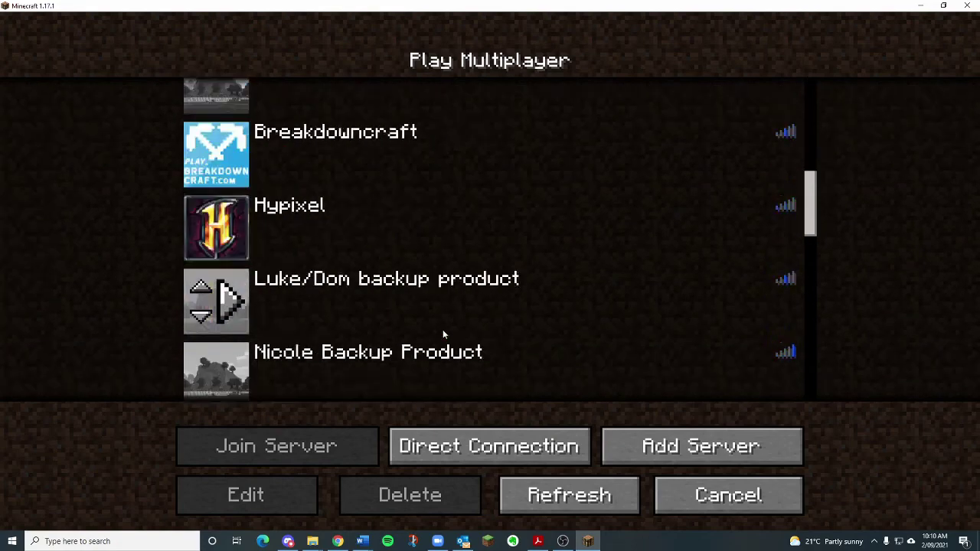
scroll(442, 334, down, 6)
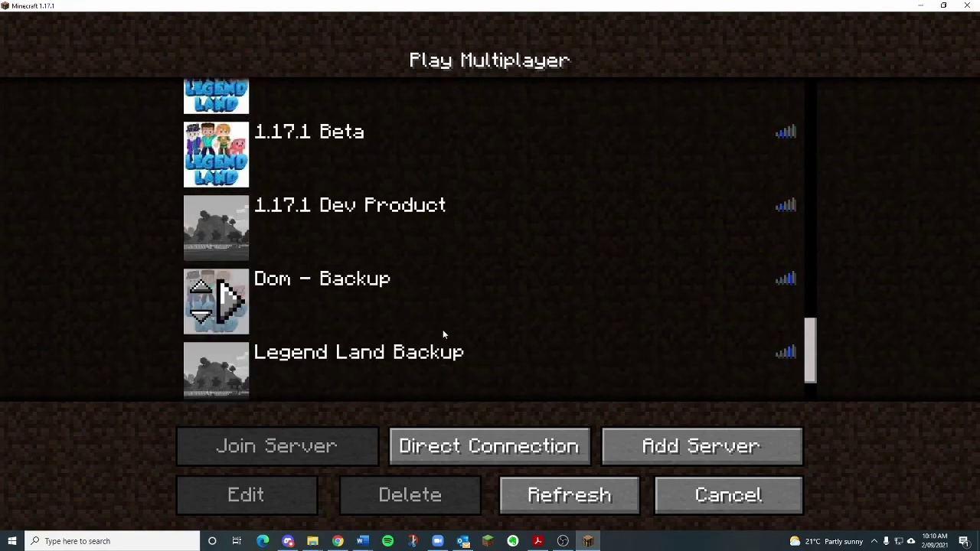